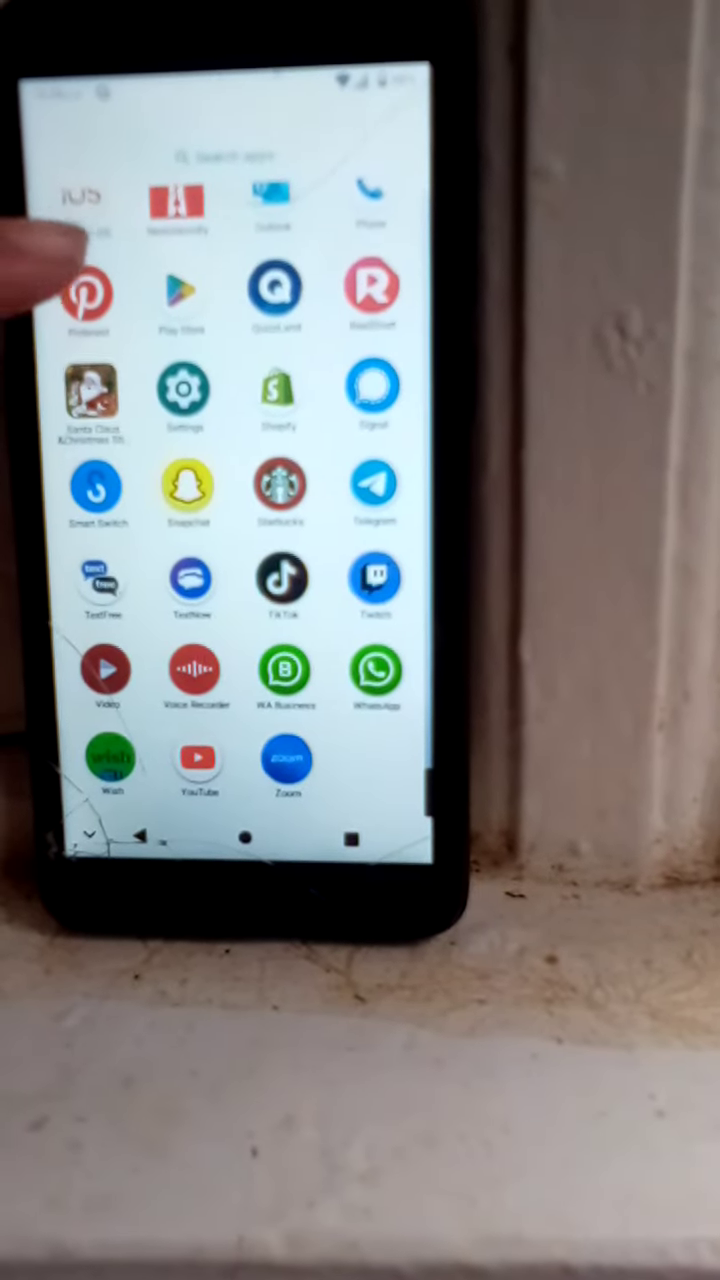
scroll(220, 480, "up", 5)
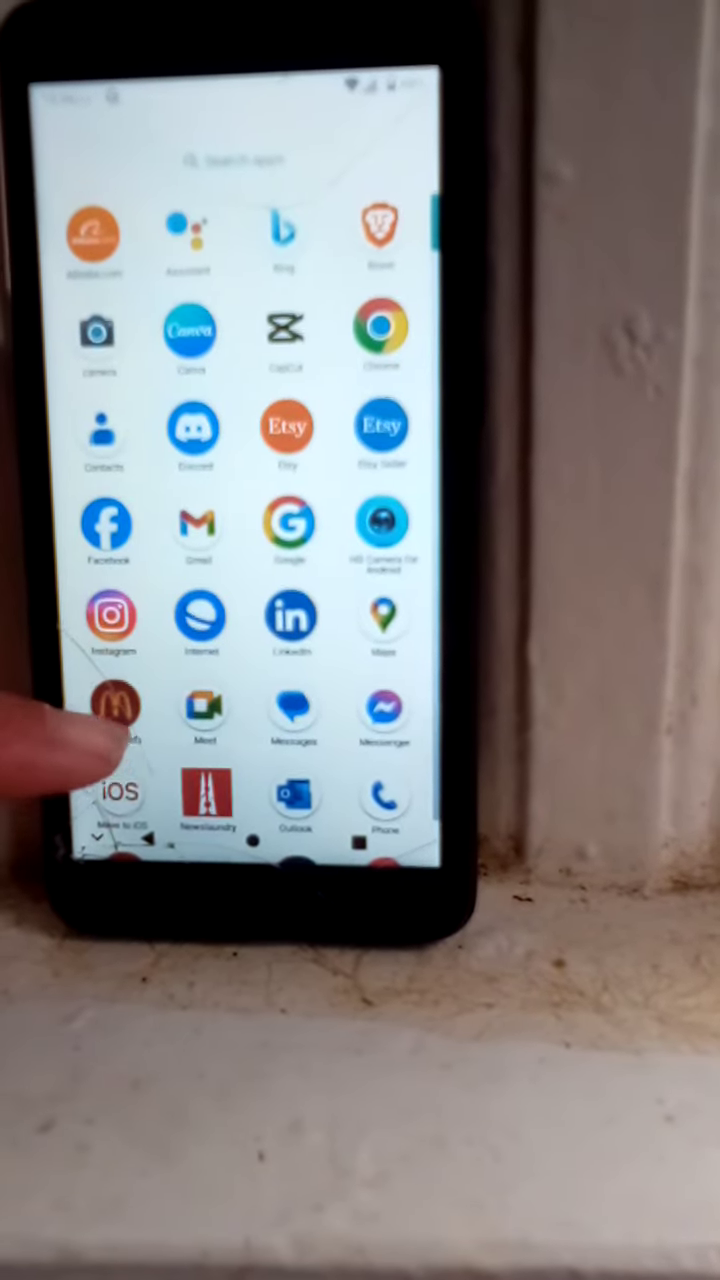
scroll(100, 740, "down", 1)
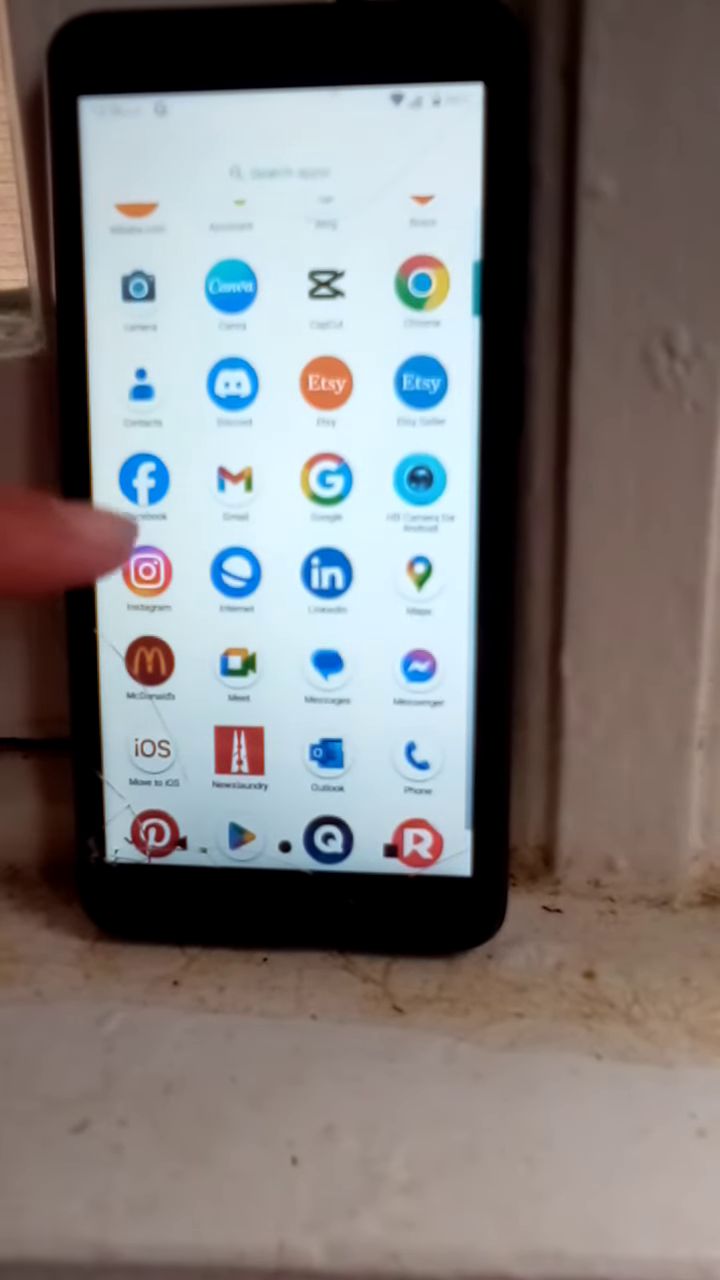
scroll(150, 720, "up", 1)
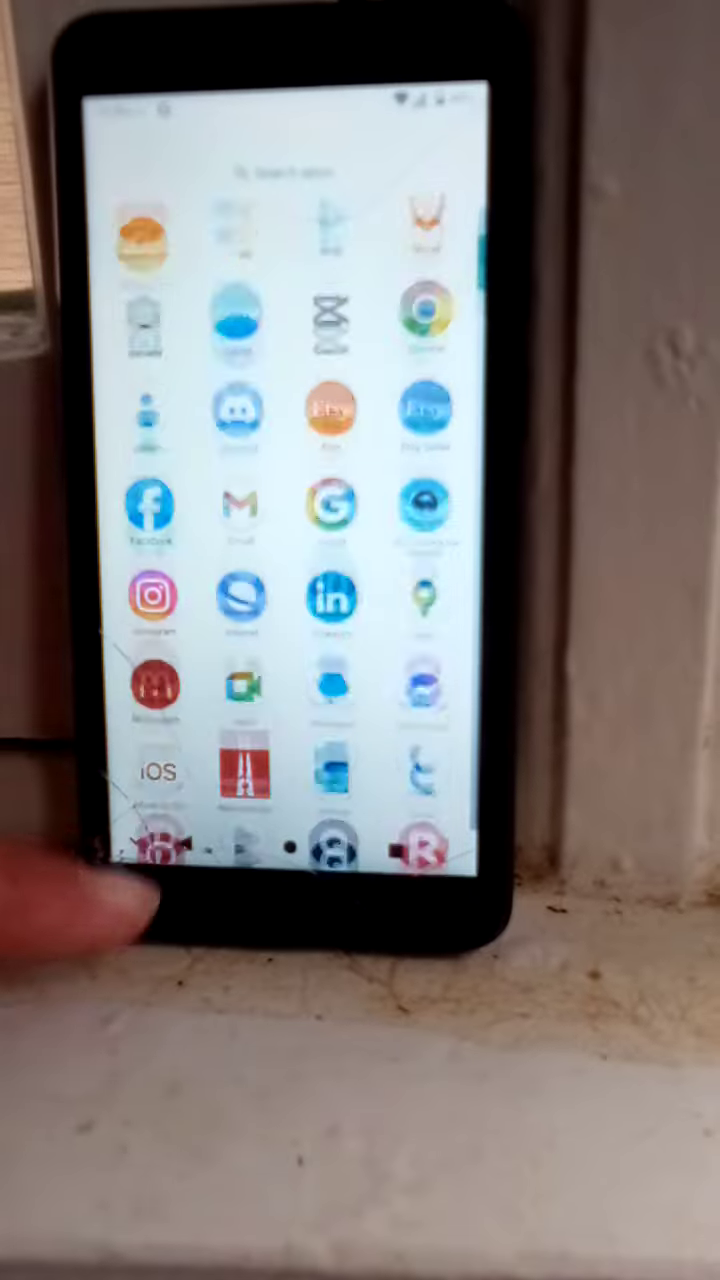